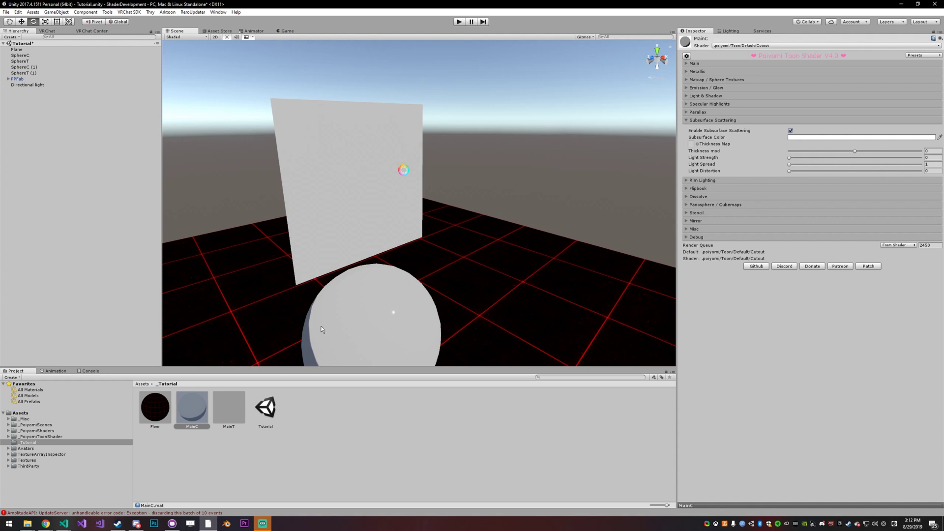
Switch to the browser and view the backlit-hand reference photo of subsurface scattering, then return to Unity.
mouse_move(55, 524)
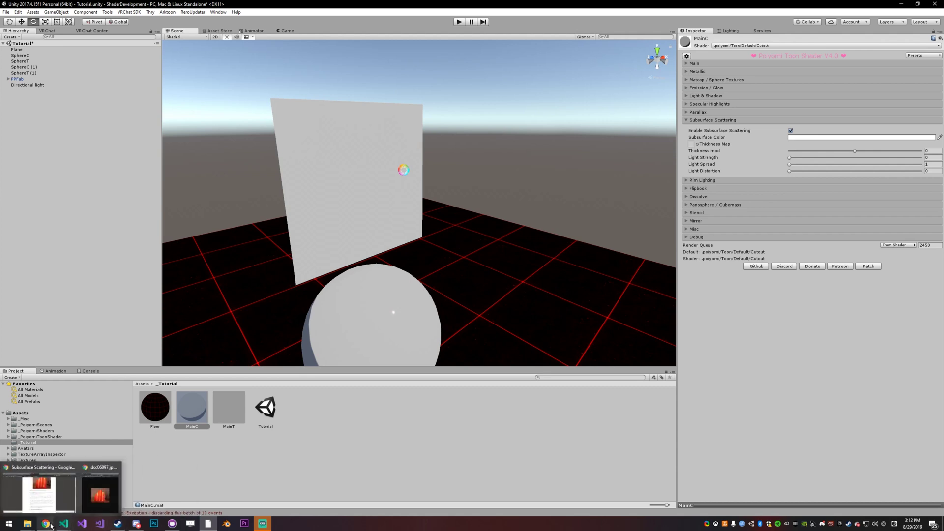
click(95, 502)
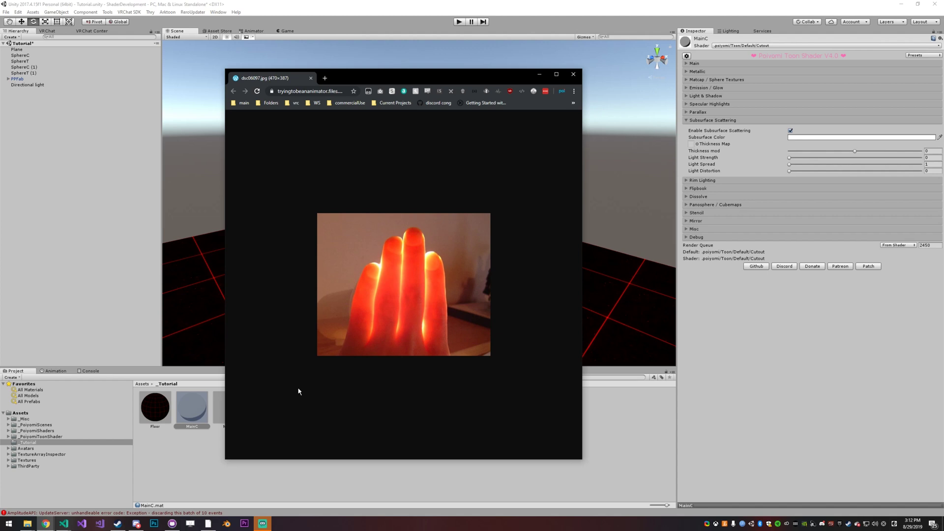
click(715, 350)
Set the MainC material's Subsurface Color to pure red.
alt+drag(525, 249, 506, 260)
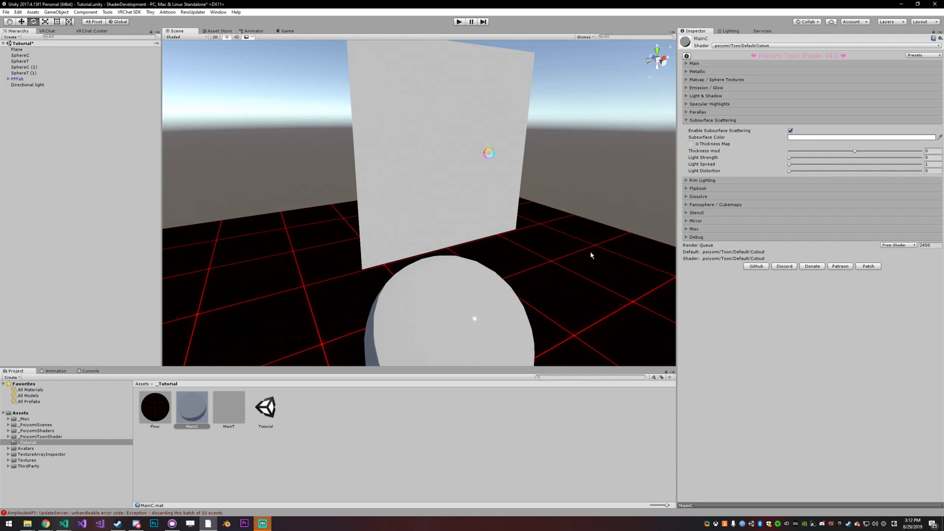
click(797, 138)
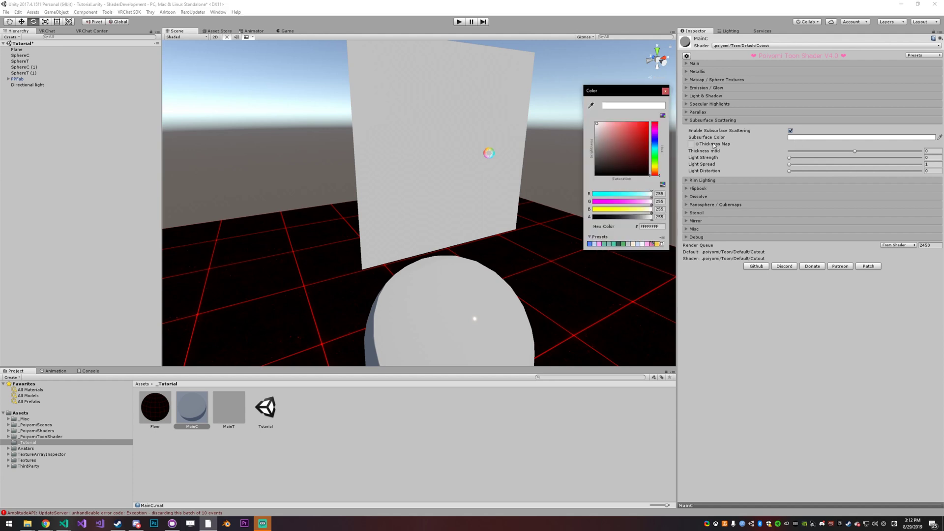
drag(632, 135, 663, 120)
click(665, 91)
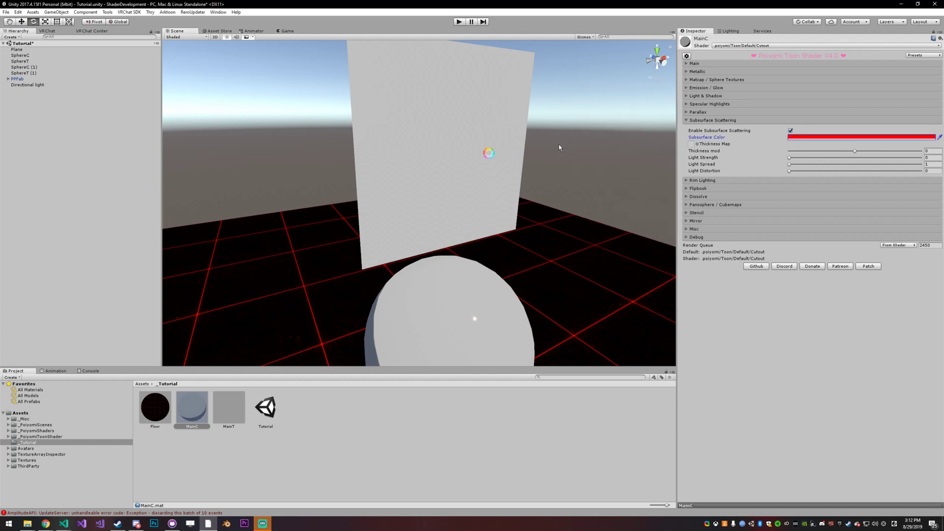
Raise the subsurface Light Strength of the MainC material to 1.
right_drag(561, 144, 560, 192)
right_drag(715, 109, 757, 67)
right_drag(526, 204, 528, 198)
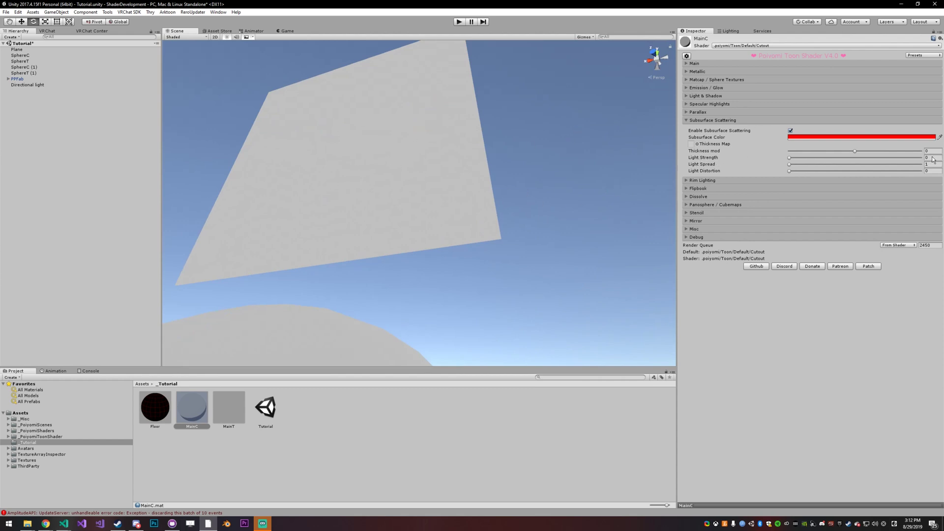
drag(790, 157, 791, 157)
drag(872, 161, 924, 158)
Try shifting the hue of the Subsurface Color and return it to pure red (FF0000).
right_drag(592, 148, 542, 139)
click(798, 138)
mouse_move(656, 130)
mouse_down()
mouse_move(658, 172)
mouse_move(657, 122)
mouse_up()
click(657, 128)
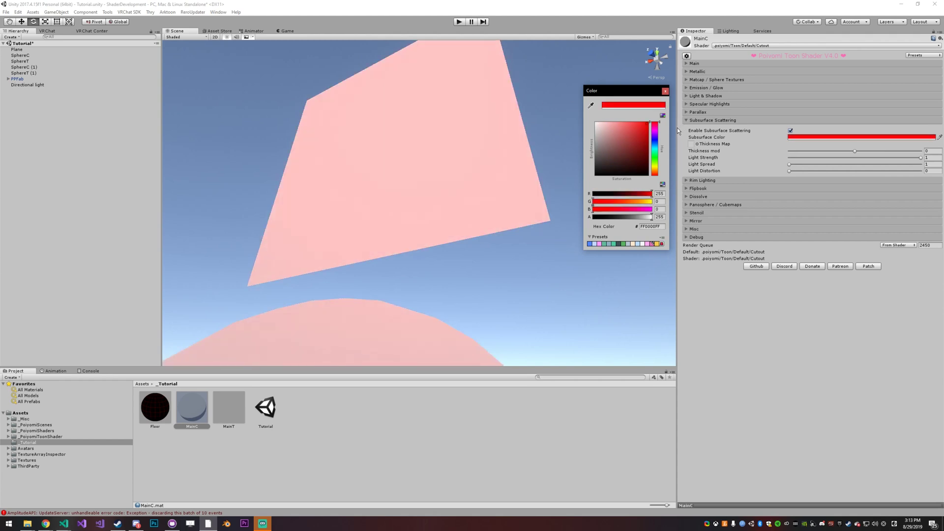
click(665, 92)
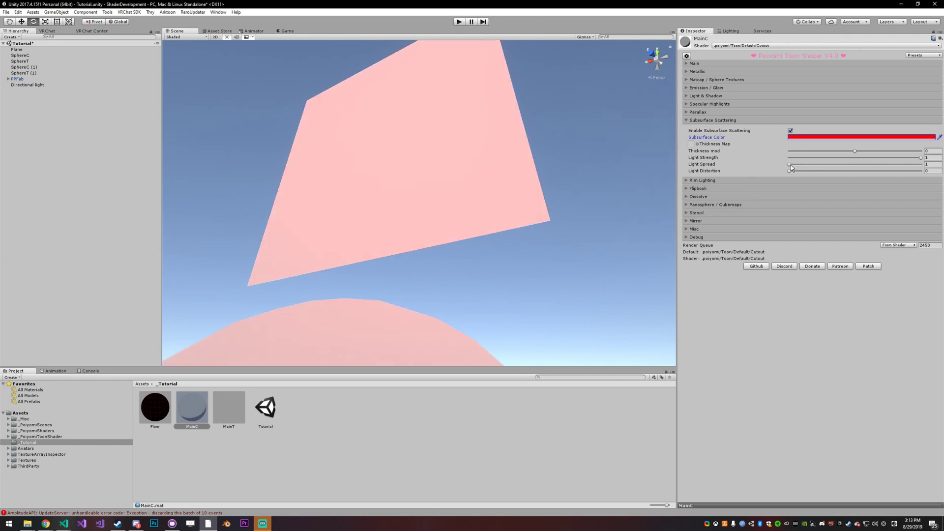
Try the subsurface Light Spread at its maximum of 100 and bring it back to 1.
mouse_move(920, 157)
mouse_down()
mouse_move(815, 157)
mouse_move(925, 157)
mouse_up()
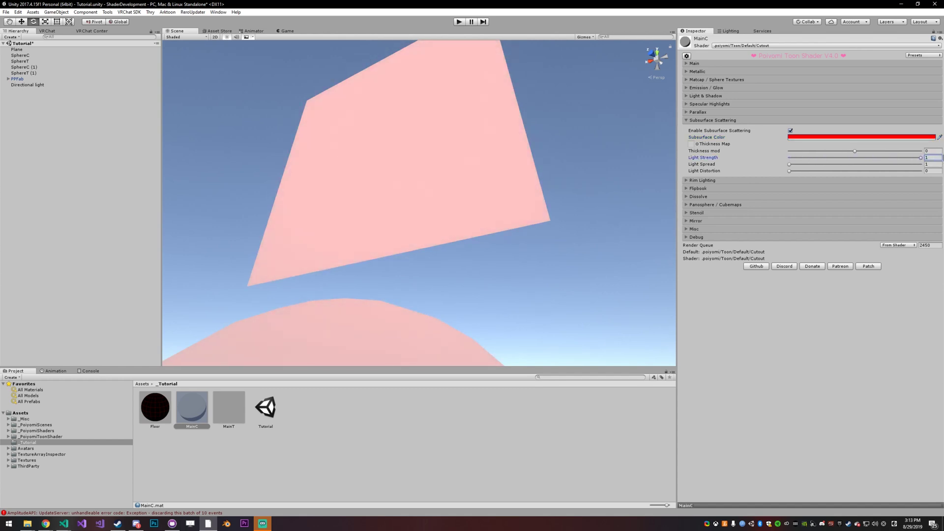
click(789, 164)
drag(791, 164, 822, 164)
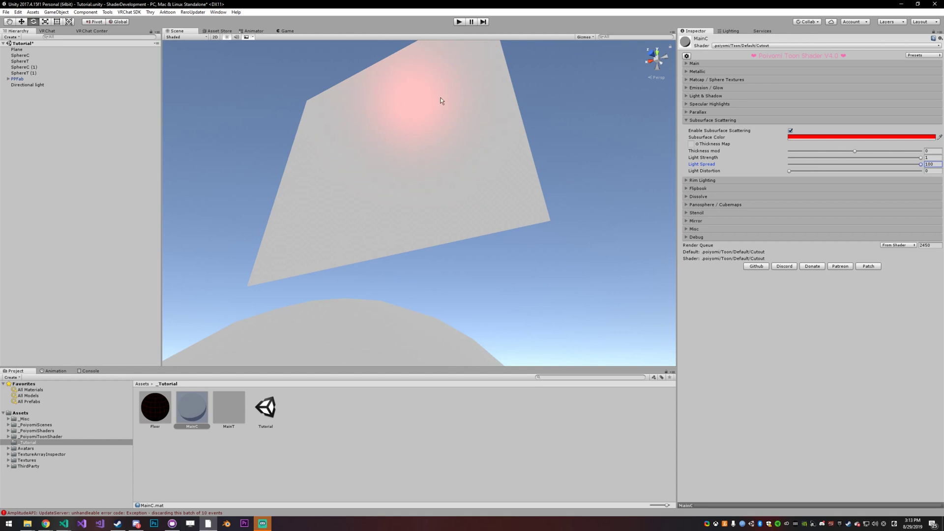
middle_drag(441, 105, 401, 92)
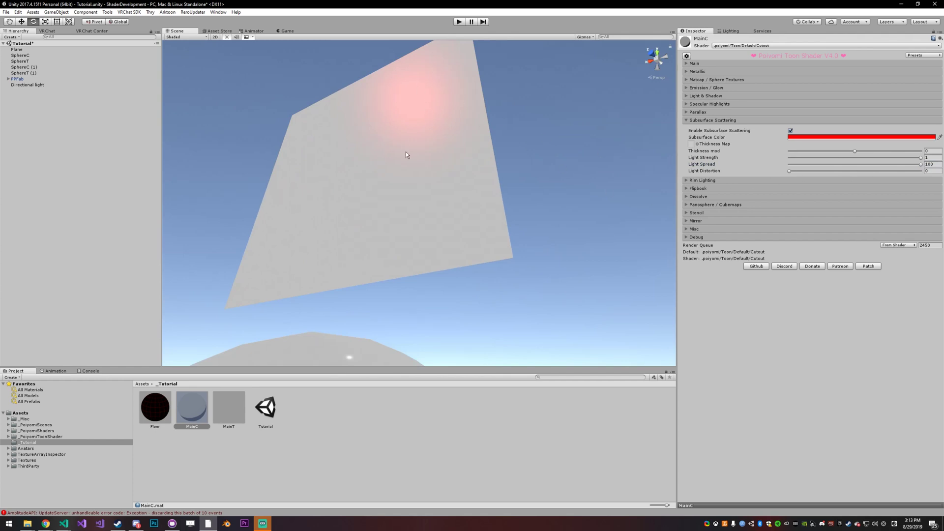
drag(920, 166, 783, 166)
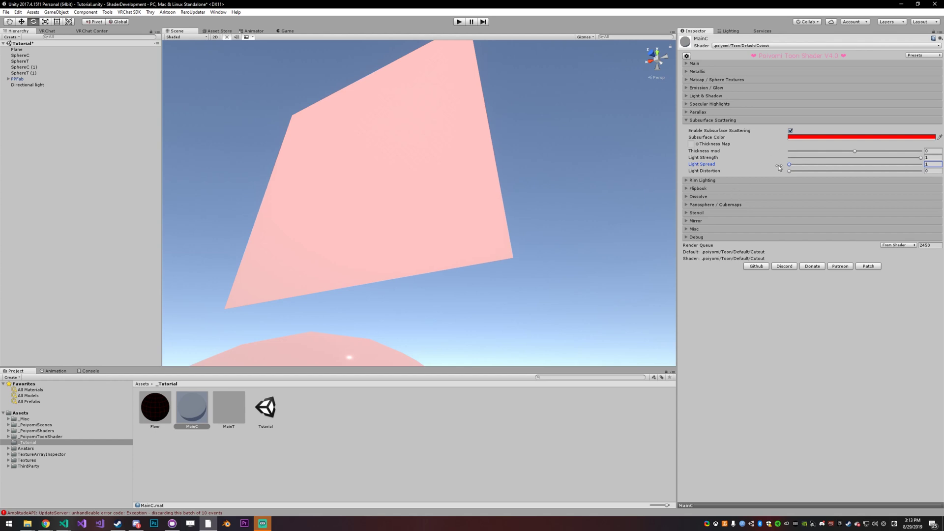
drag(790, 164, 768, 192)
Set the subsurface Light Distortion to 1 and check its effect on the sphere.
right_drag(635, 202, 522, 132)
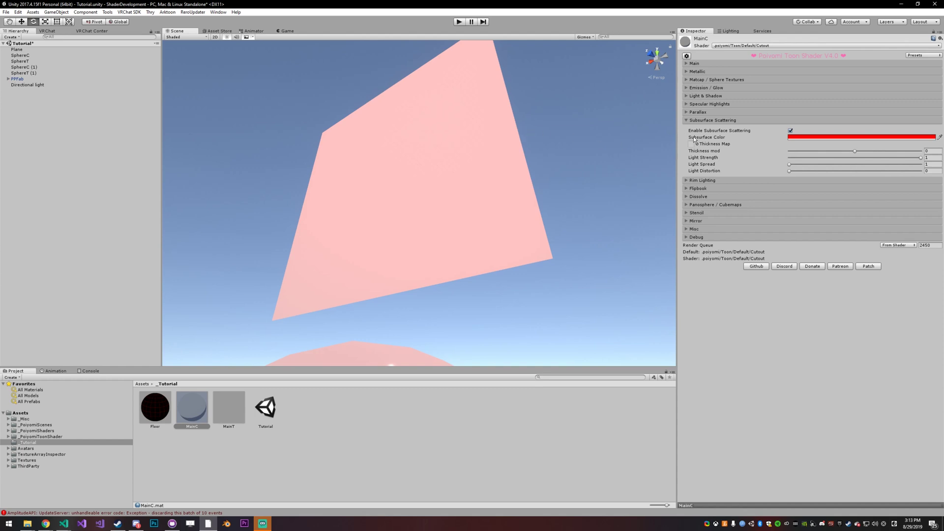
drag(792, 170, 794, 170)
drag(919, 171, 922, 170)
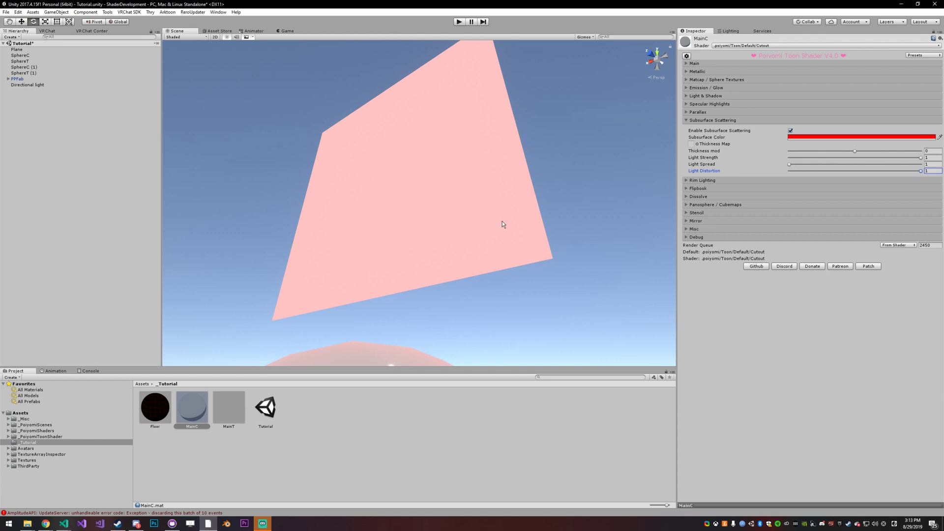
scroll(501, 225, down, 5)
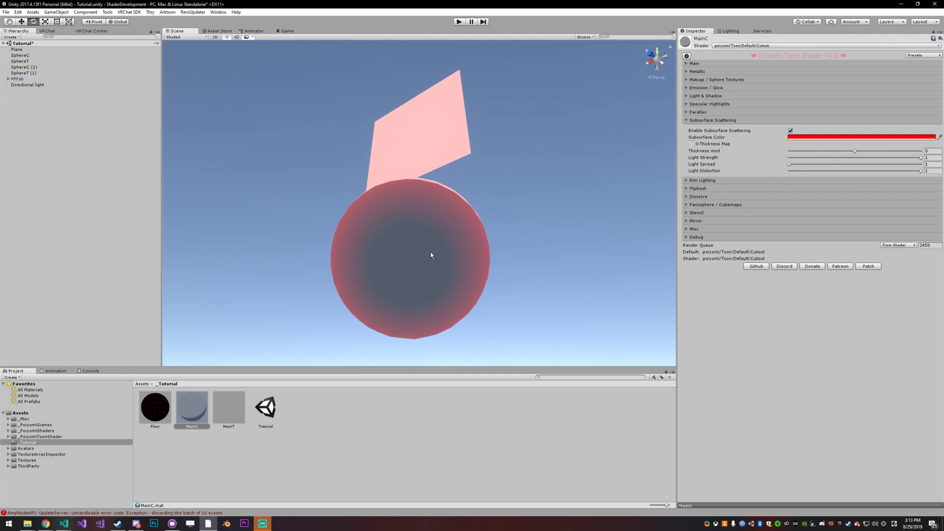
Switch to the browser to compare the sphere's edge glow with the backlit-hand photo, and return to Unity.
click(46, 523)
click(63, 489)
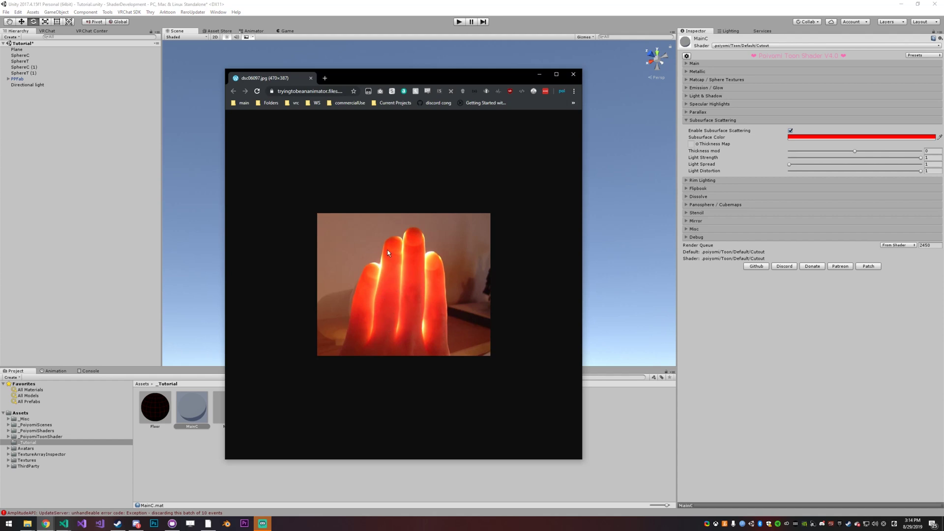
click(738, 358)
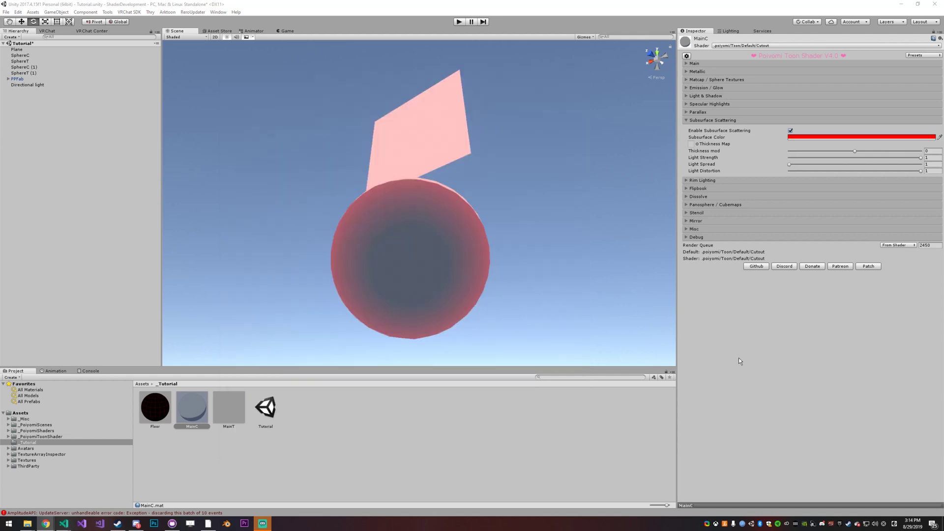
Reselect the MainC material and set its Light Spread to about 3.16, keeping Light Distortion at 1.
click(466, 268)
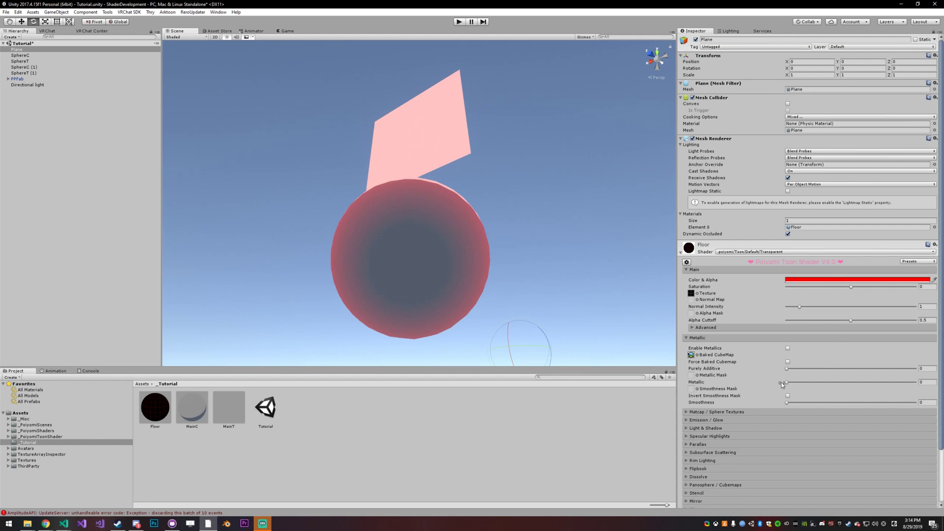
click(202, 406)
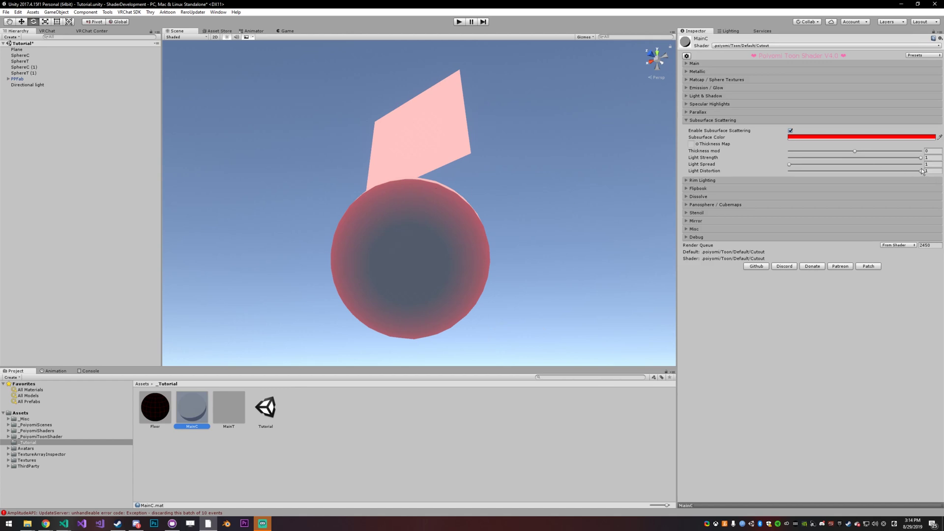
drag(920, 171, 912, 171)
key(ctrl+z)
click(789, 164)
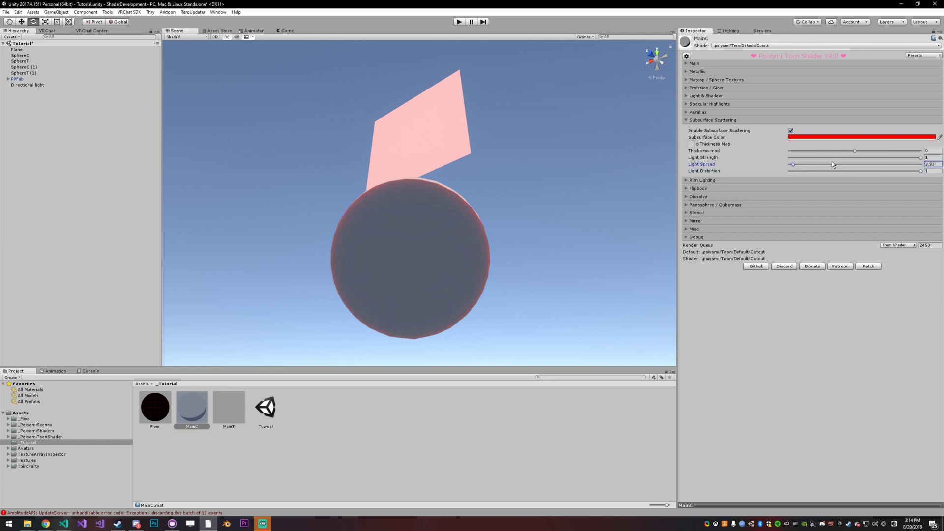
Try adjusting the hue of the Subsurface Color again, ending on red.
click(809, 137)
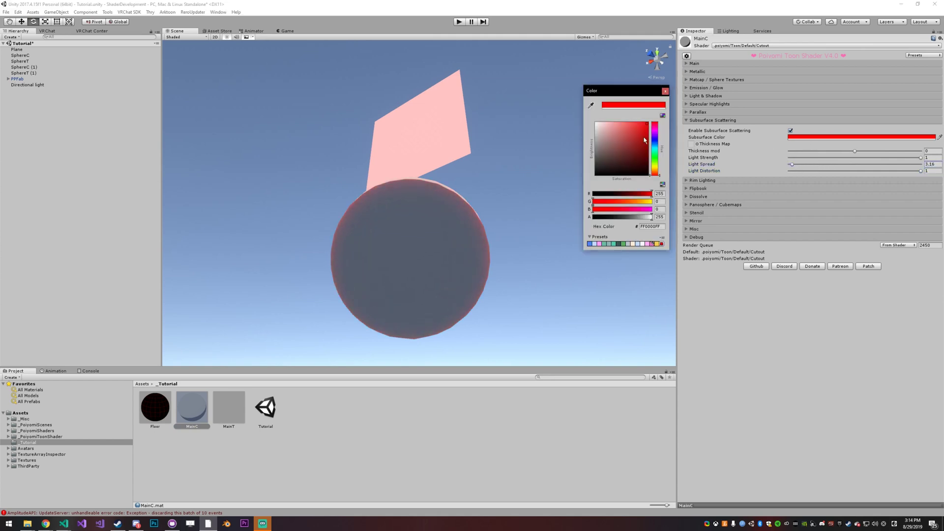
mouse_move(659, 132)
mouse_down()
mouse_move(658, 165)
mouse_move(659, 122)
mouse_up()
click(666, 92)
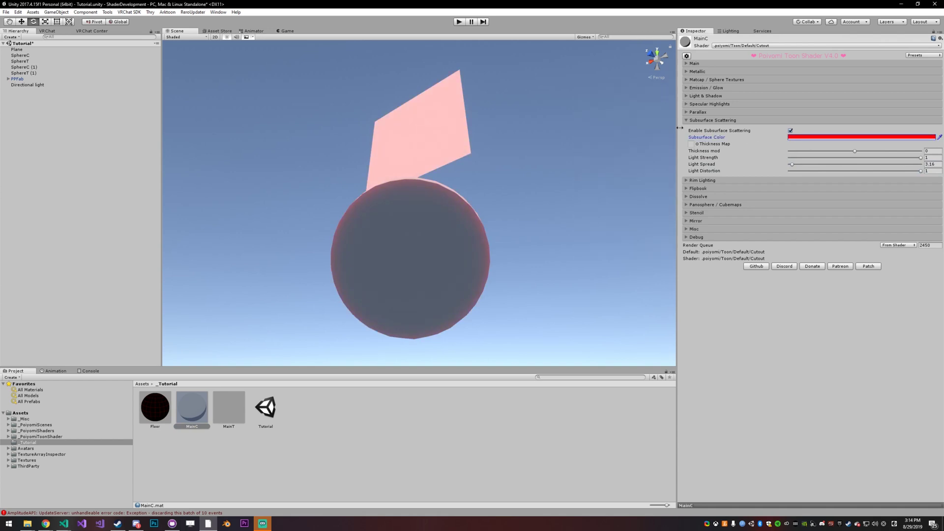
Search the textures for "noise" and assign the blocky noise (1) texture as the subsurface Thickness Map.
right_drag(487, 162, 566, 198)
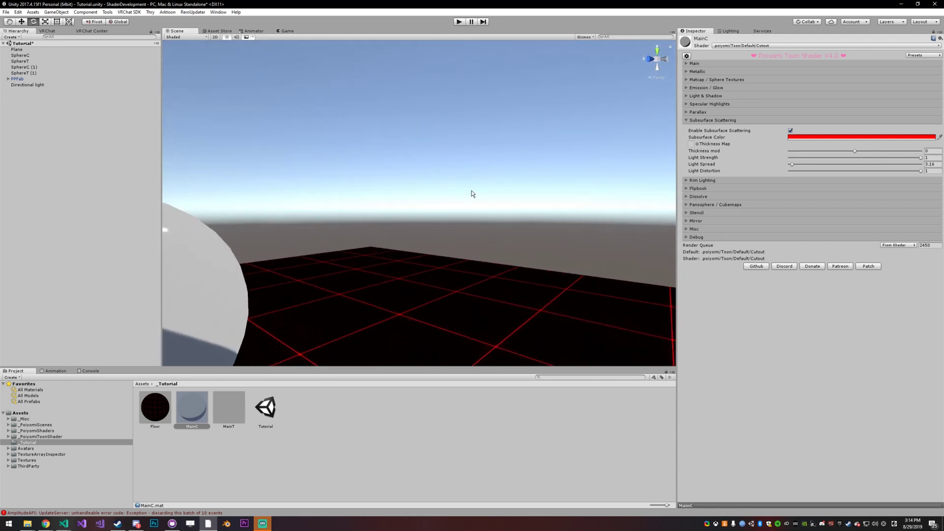
right_drag(464, 189, 345, 223)
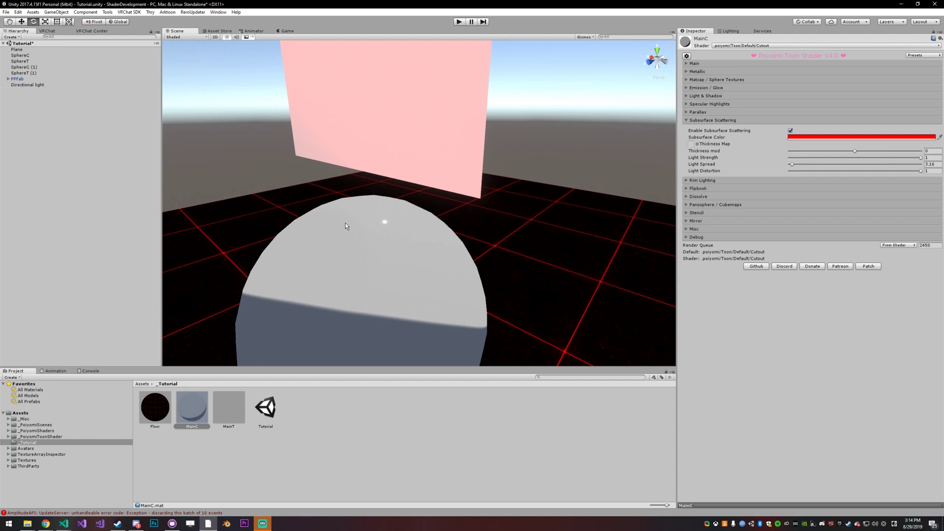
click(691, 144)
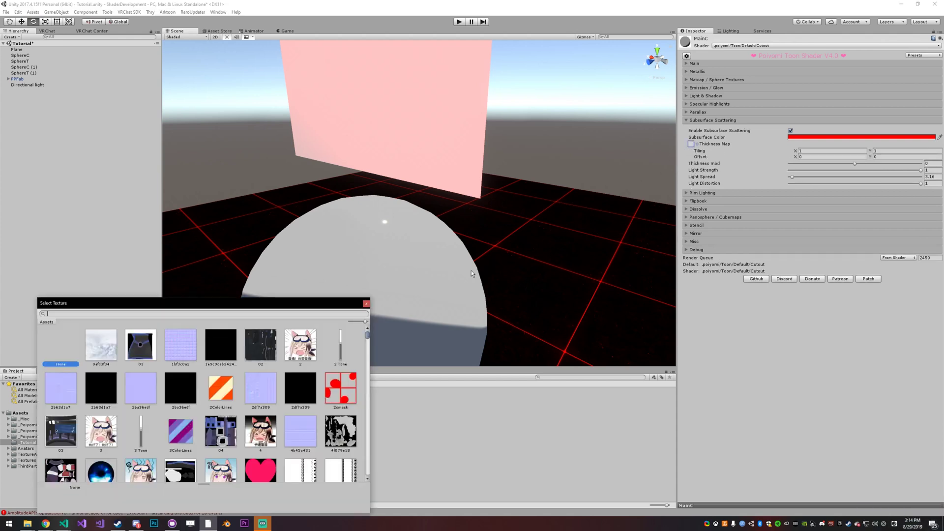
text(noise)
key(Right)
key(Right)
key(Right)
key(Right)
key(Right)
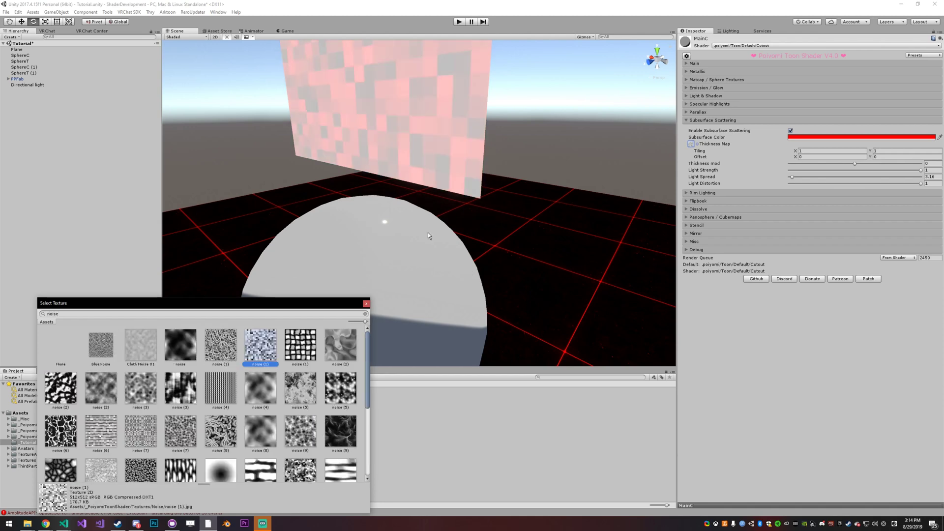
click(366, 303)
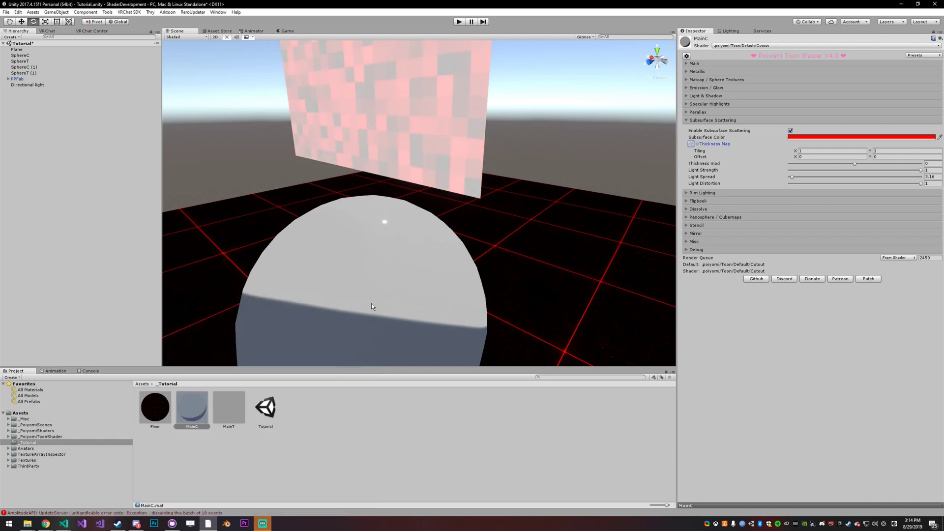
Try a different Thickness mod value on the noise-mapped plane and reset it to 0.
right_drag(372, 307, 499, 181)
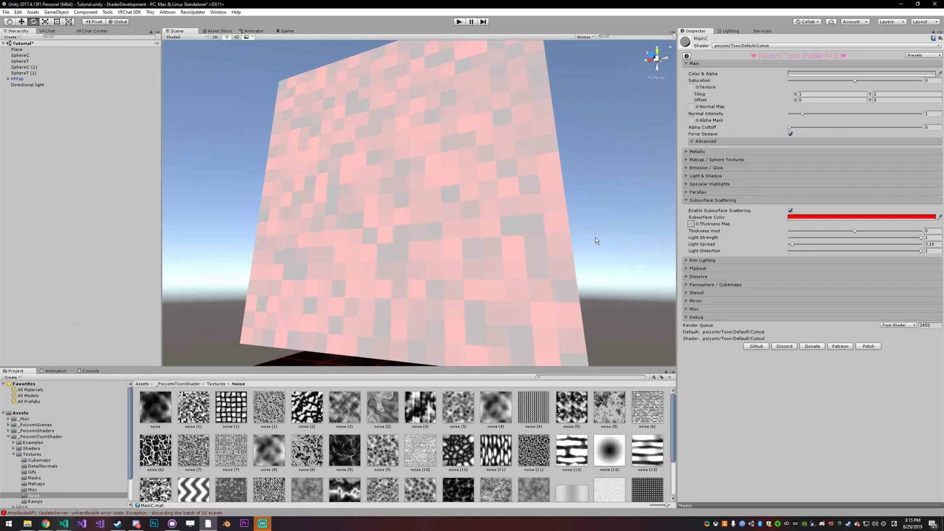
right_drag(596, 238, 600, 235)
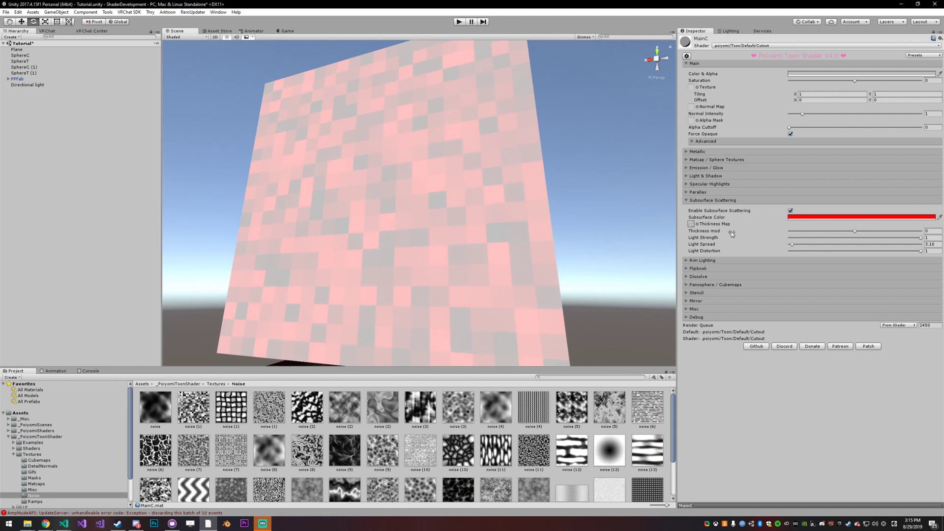
mouse_move(854, 231)
mouse_down()
mouse_move(811, 232)
mouse_move(893, 232)
mouse_move(806, 233)
mouse_move(892, 235)
mouse_move(870, 241)
mouse_up()
double_click(932, 230)
text(0)
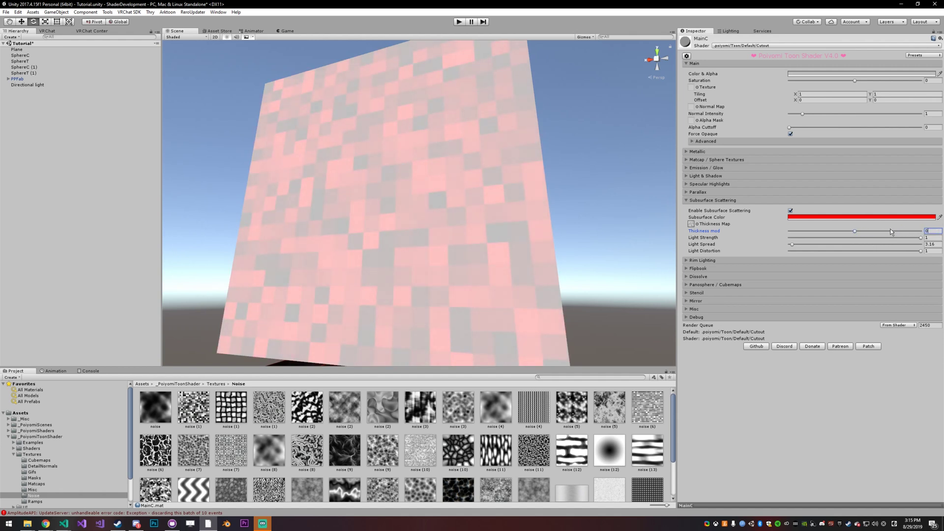